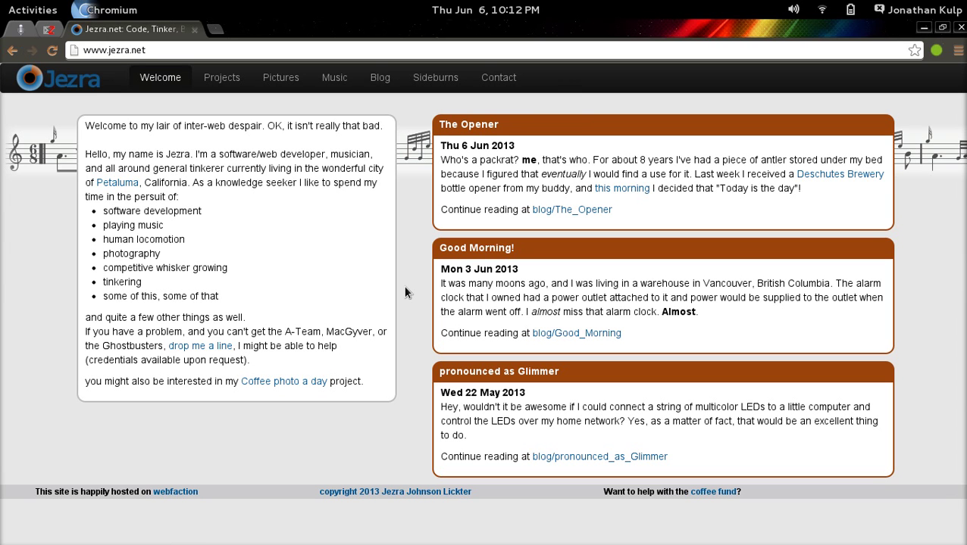
Switch from the browser's Speech Recognizer and Jezra.net tabs to the Thunderbird inbox
key("ctrl+1")
key("ctrl+a")
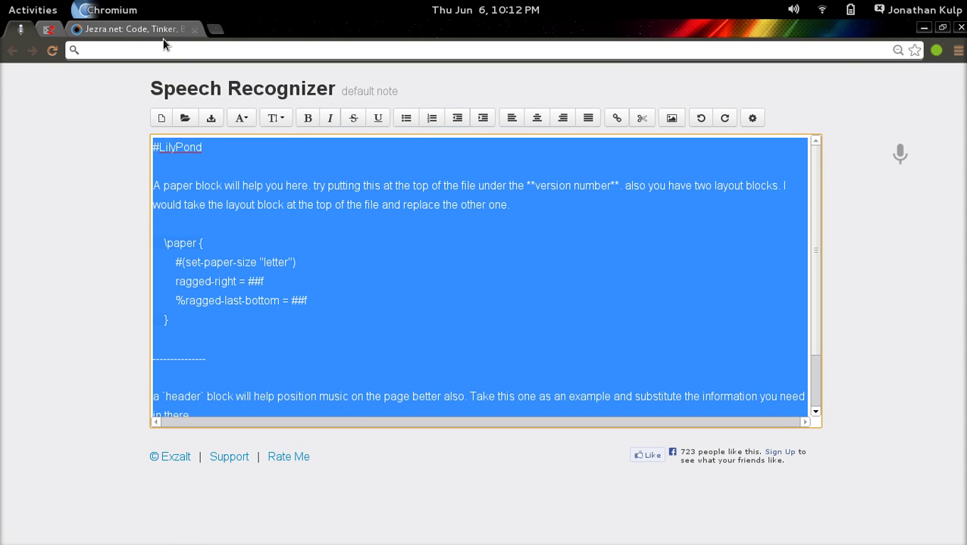
left_click(141, 29)
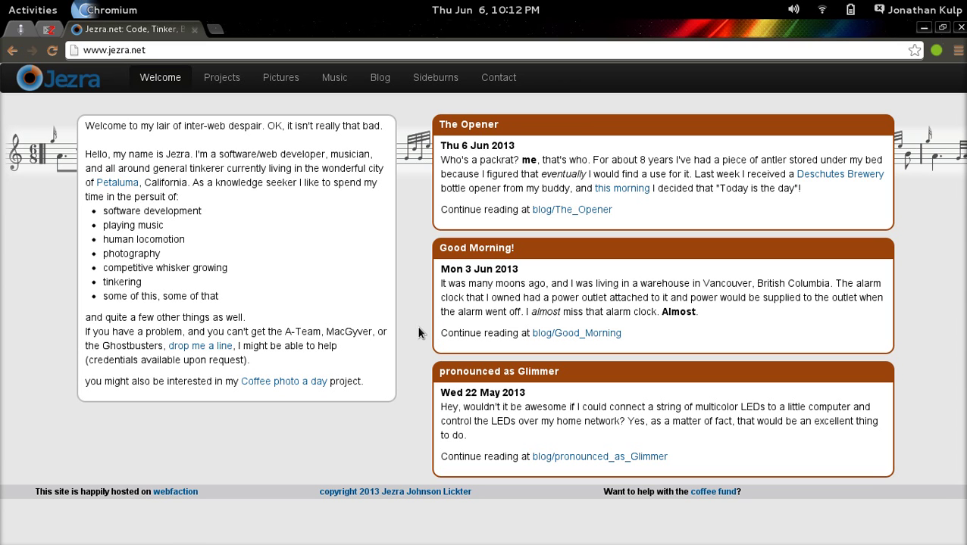
key("alt+Tab")
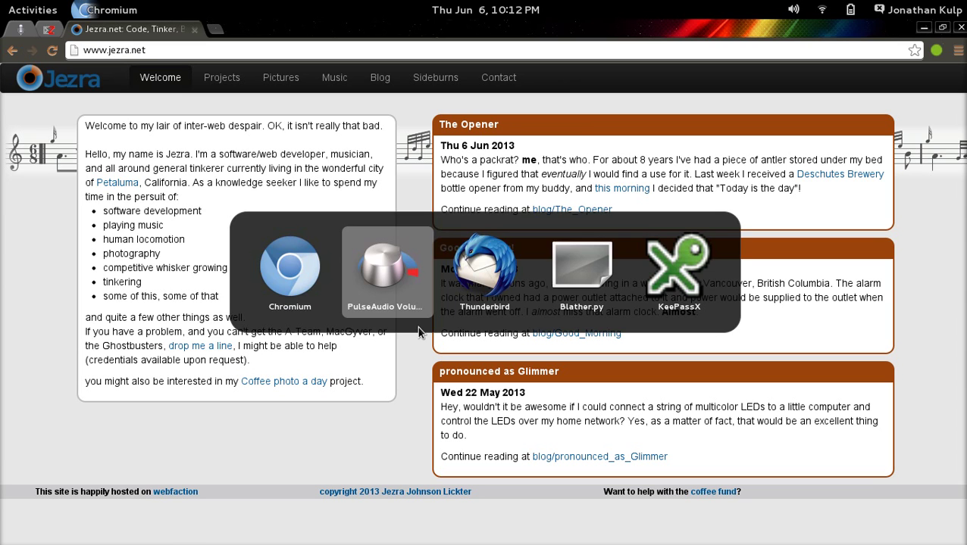
key("alt+Tab")
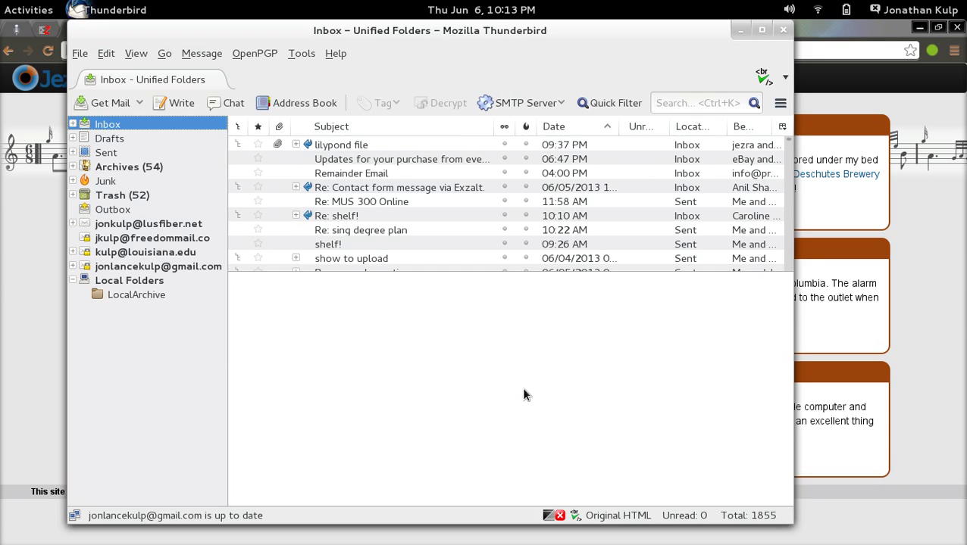
Return to the Speech Recognizer note in Chromium, select its entire text and clear the selection
key("alt+Tab")
key("ctrl+1")
key("ctrl+a")
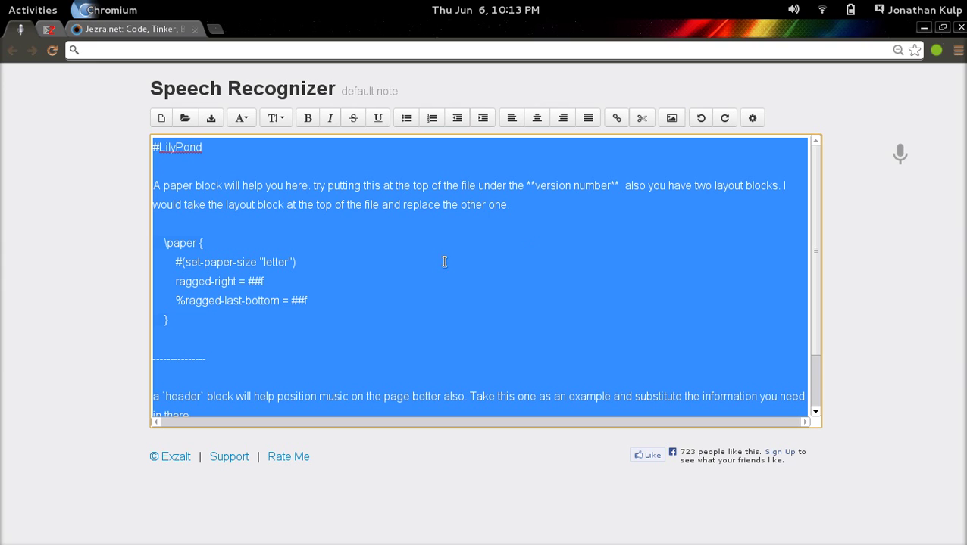
left_click(341, 203)
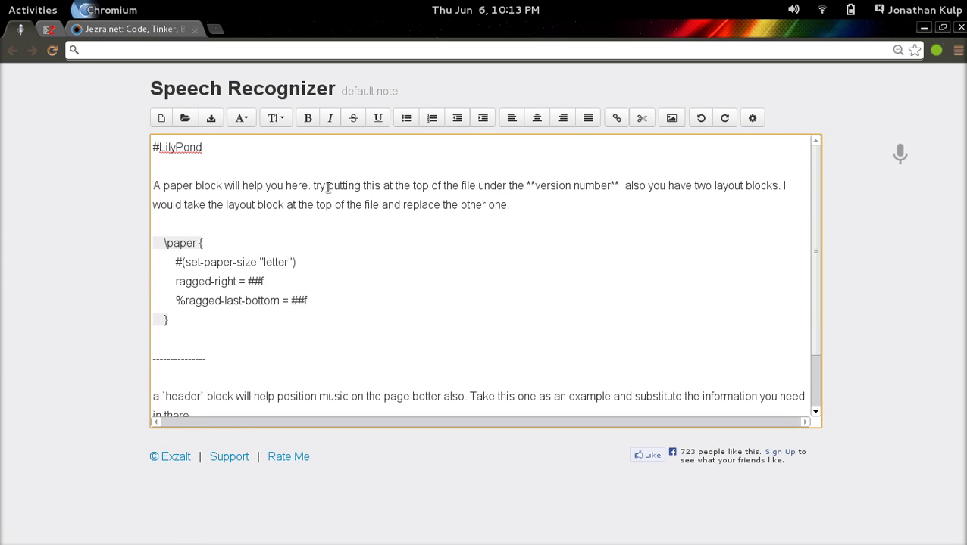
Capitalize "try" as "Try" at the start of the note's second sentence
left_click(314, 185)
key("Delete")
type("T")
key("ctrl+z")
type("Try")
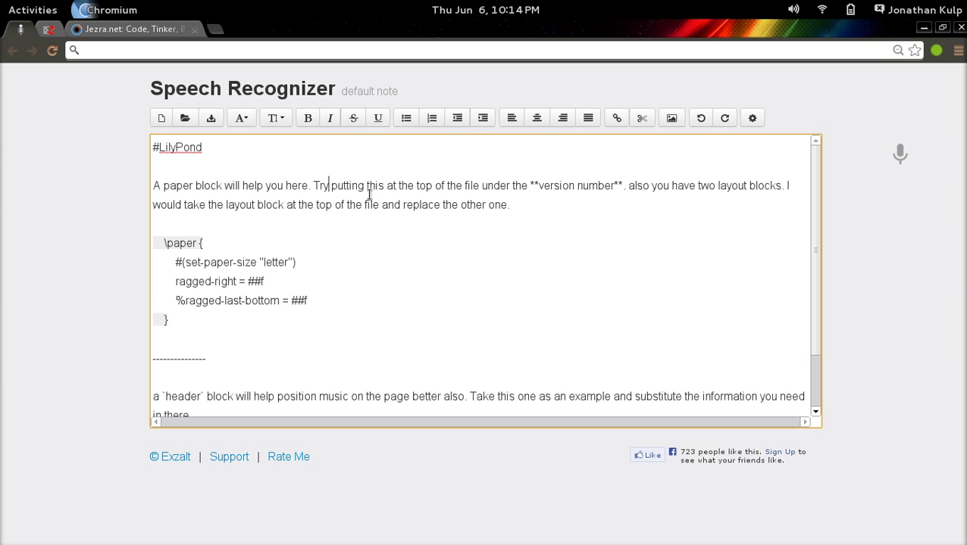
Try title case on "this at the top of the file under", and undo both it and the capitalization of "Try"
left_click_drag(367, 186, 511, 188)
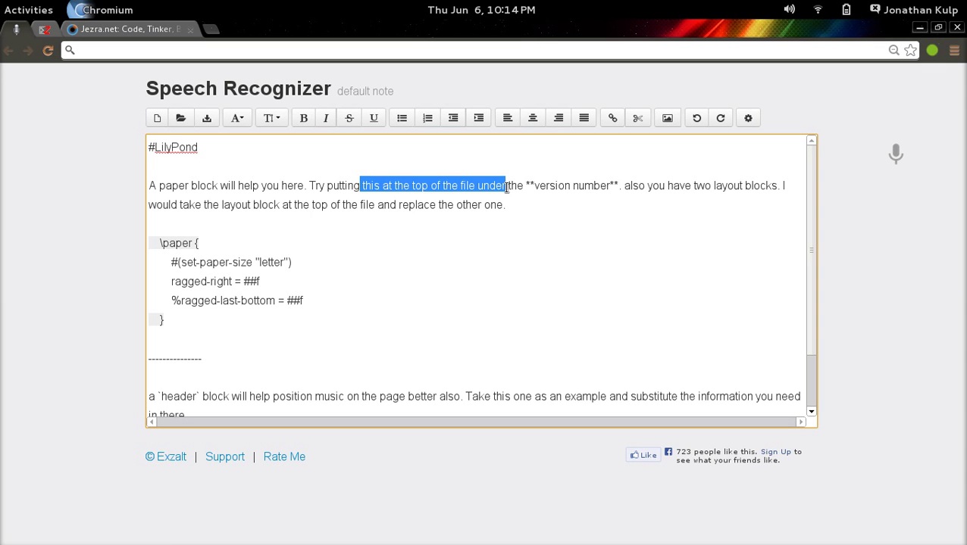
type("This At The Top Of The File Under")
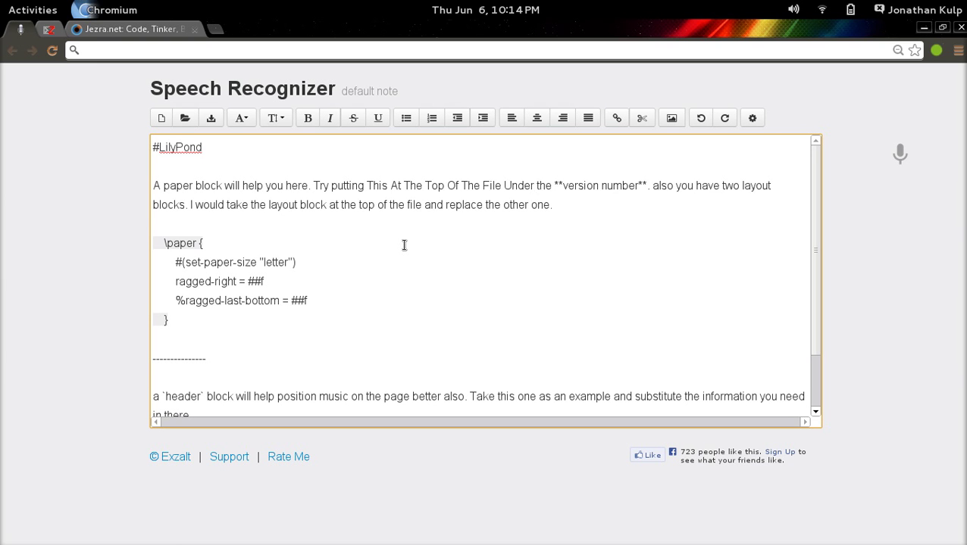
key("ctrl+z")
key("ctrl+z")
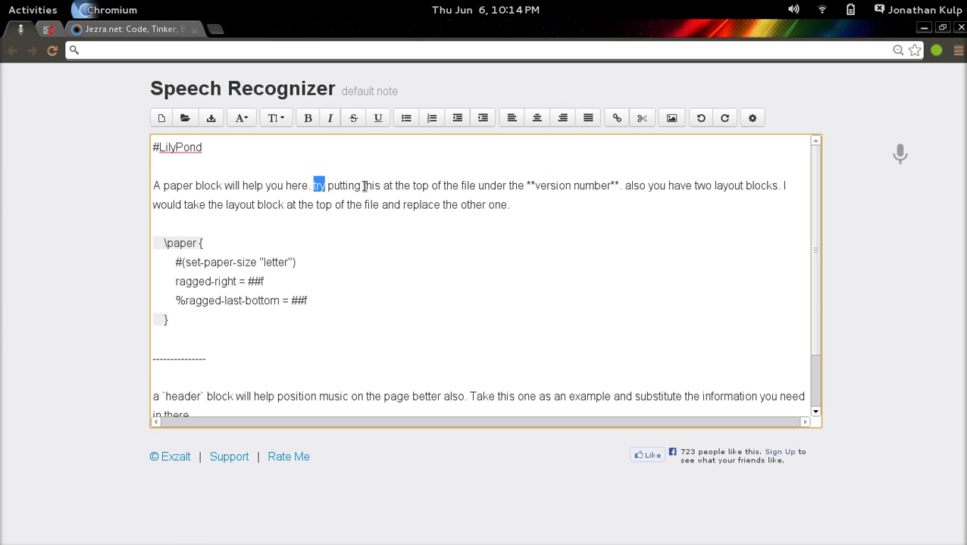
Try "this at the top of the file under" in all capitals, undo it, and wrap the phrase in double asterisks
left_click_drag(364, 187, 507, 190)
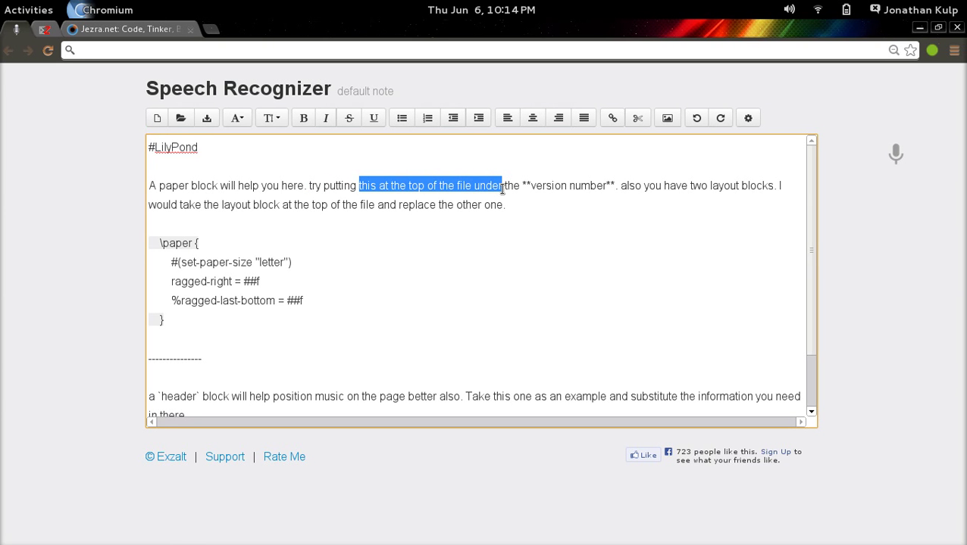
type("THIS AT THE TOP OF THE FILE UNDER")
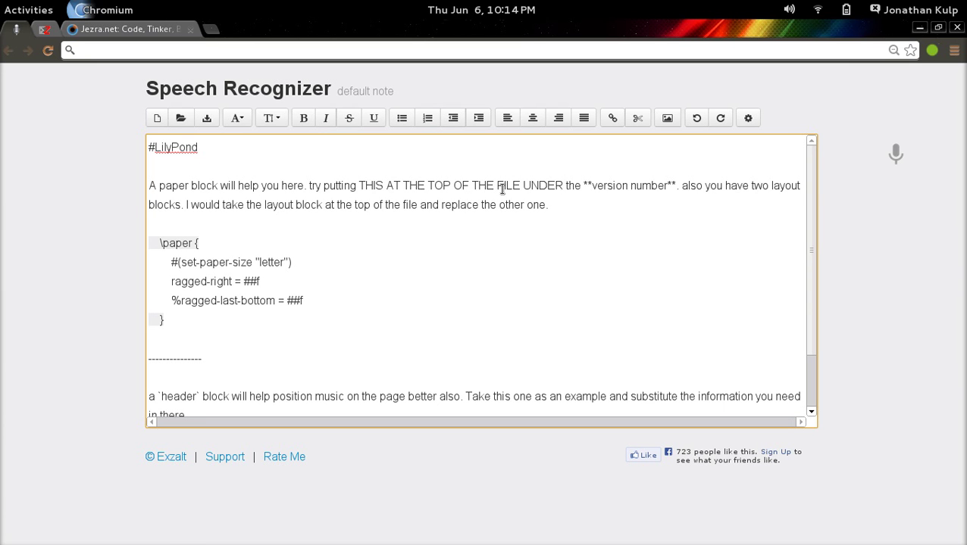
key("ctrl+z")
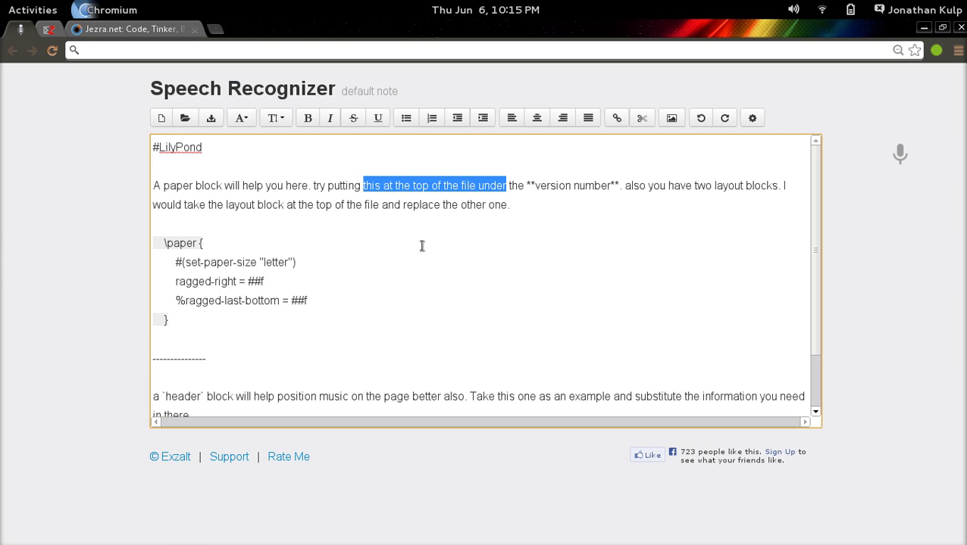
type("**this at the top of the file under**")
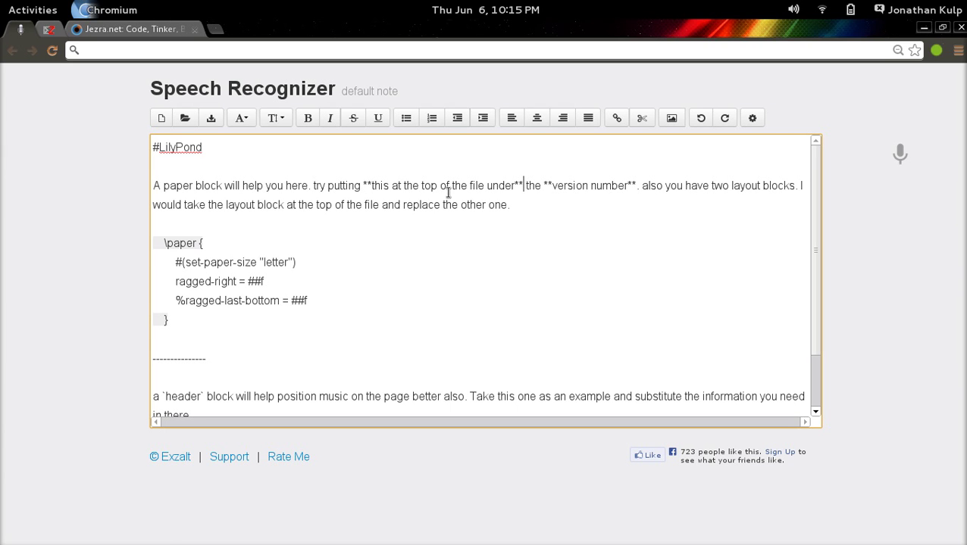
Enclose "A paper block will help you here." in double quotation marks and hyphenate the later phrase as "would-take-the"
left_click(154, 185)
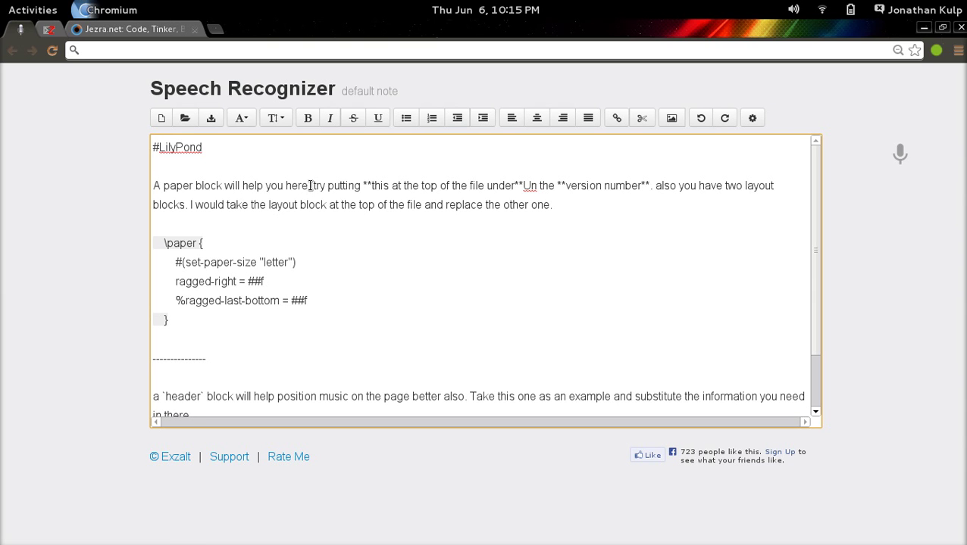
left_click(311, 186, "shift")
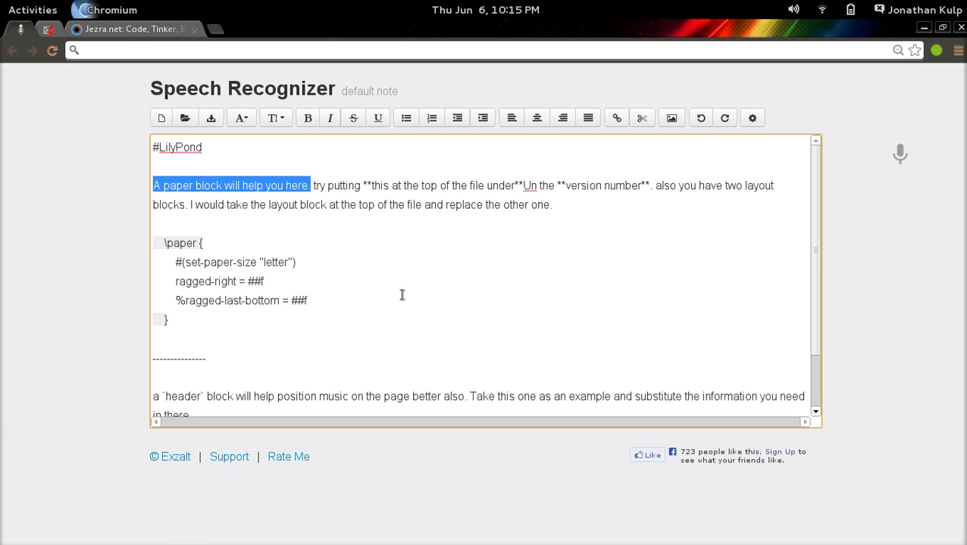
type("\"A paper block will help you here.\"")
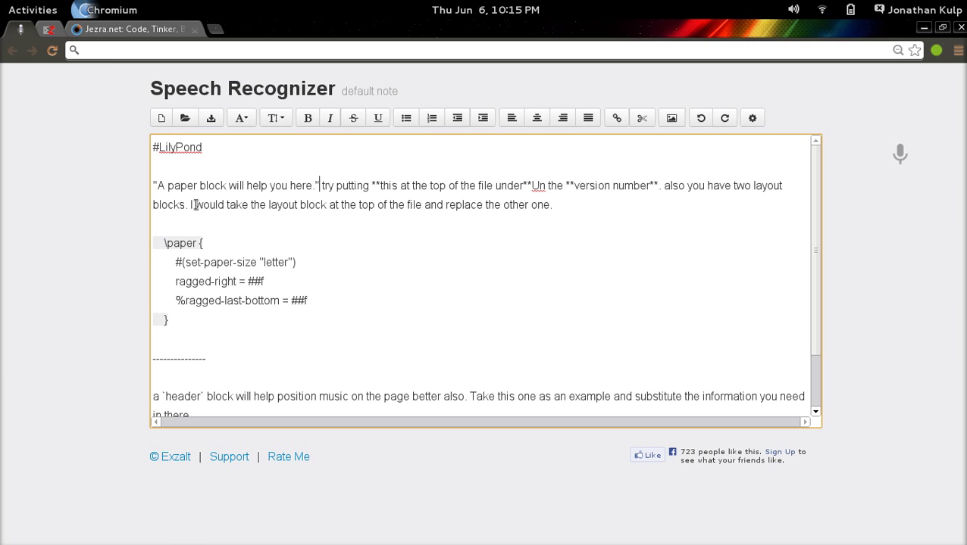
left_click_drag(195, 205, 265, 209)
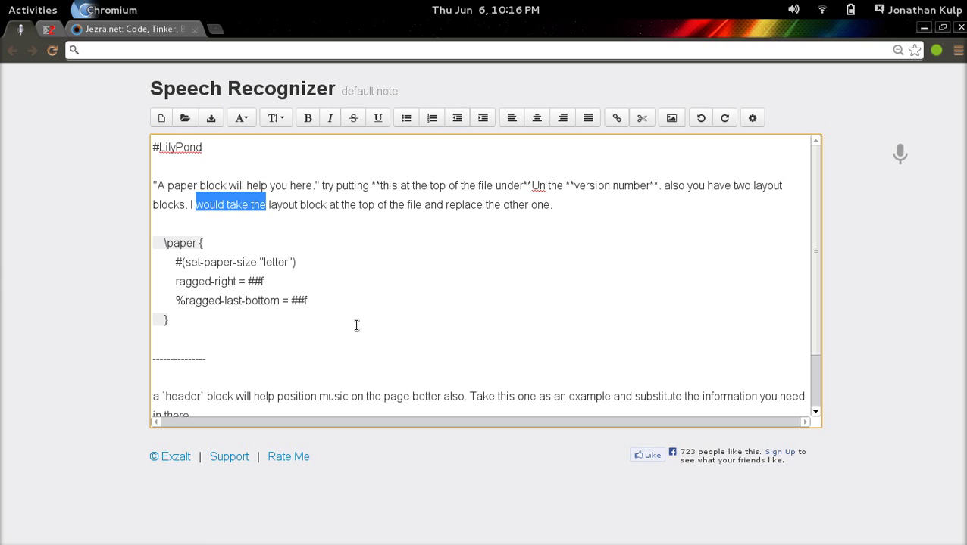
type("would-take-the")
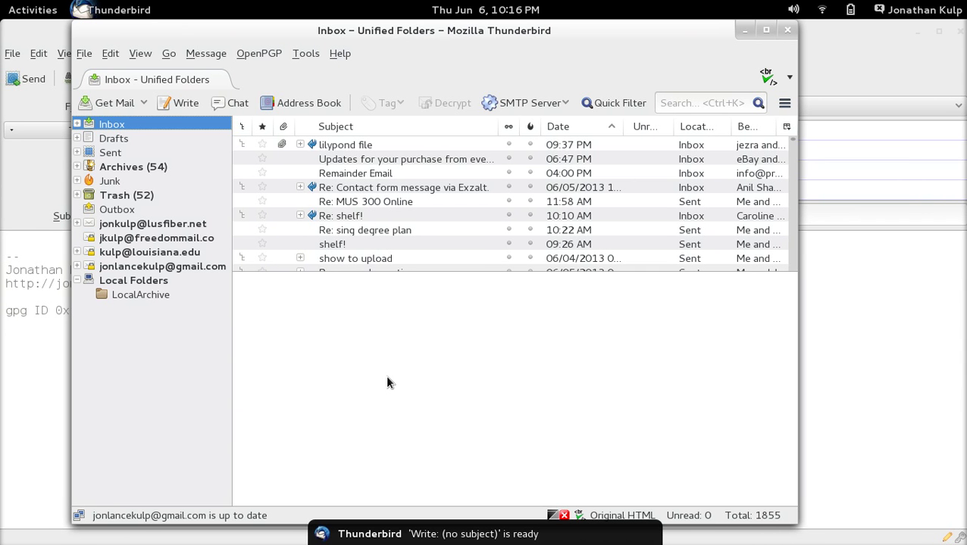
Switch back to the Speech Recognizer note in Chromium and select the word "LilyPond" in its heading
key("alt+Tab")
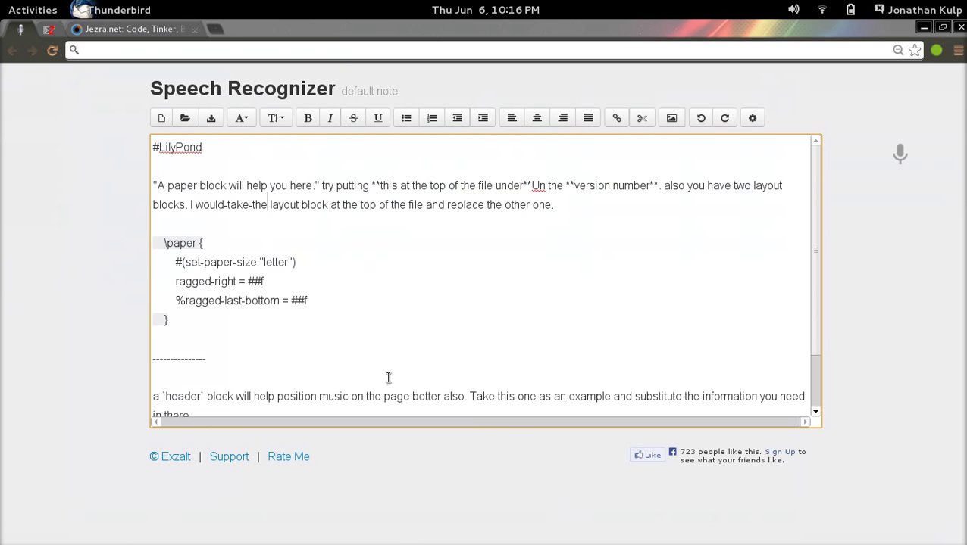
key("ctrl+a")
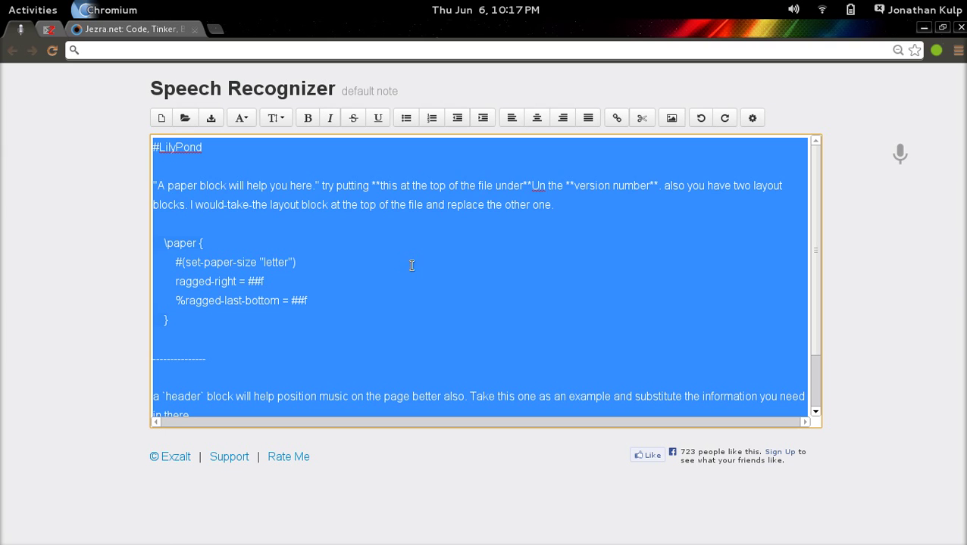
left_click(400, 209)
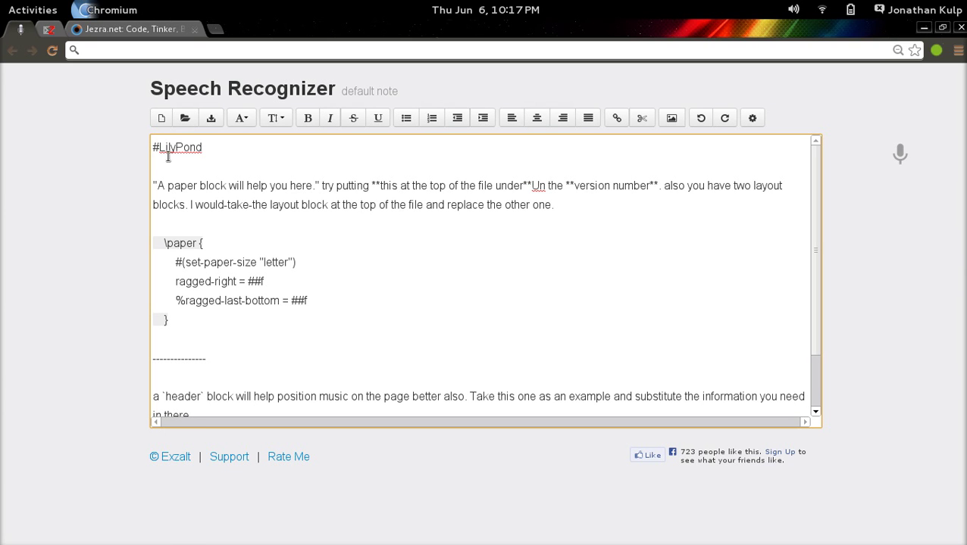
left_click_drag(159, 147, 203, 149)
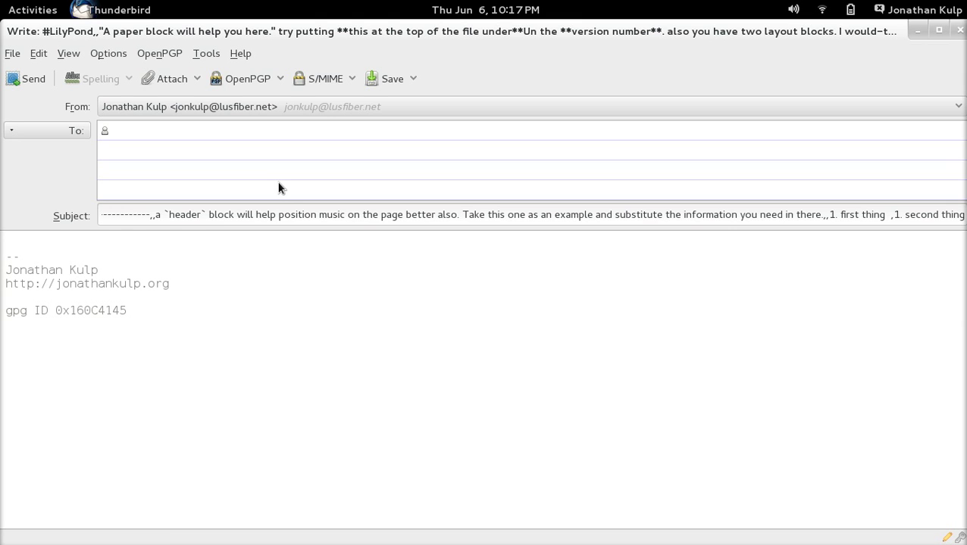
Replace the Thunderbird draft's subject with "Subject Line", composing the text in a new Geany document
key("ctrl+a")
key("BackSpace")
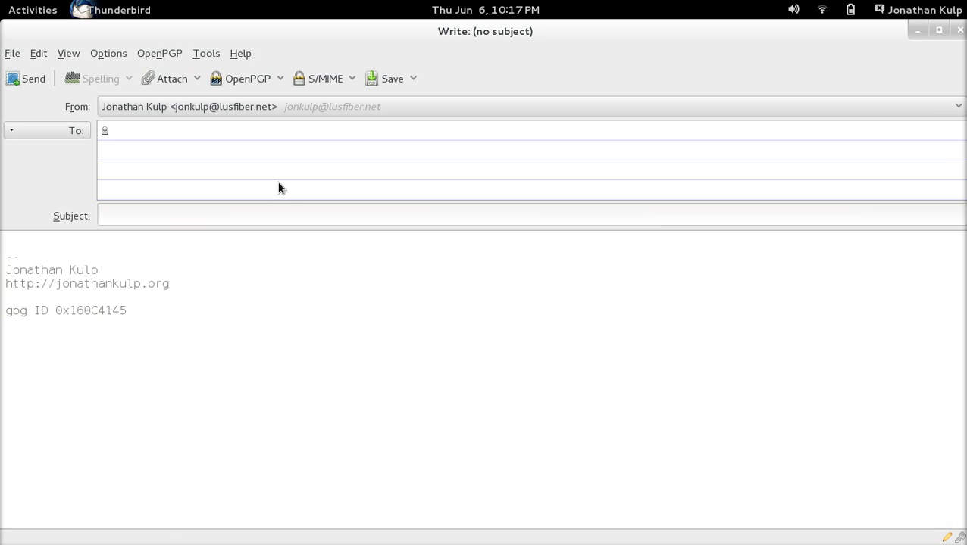
key("alt+Tab")
key("ctrl+n")
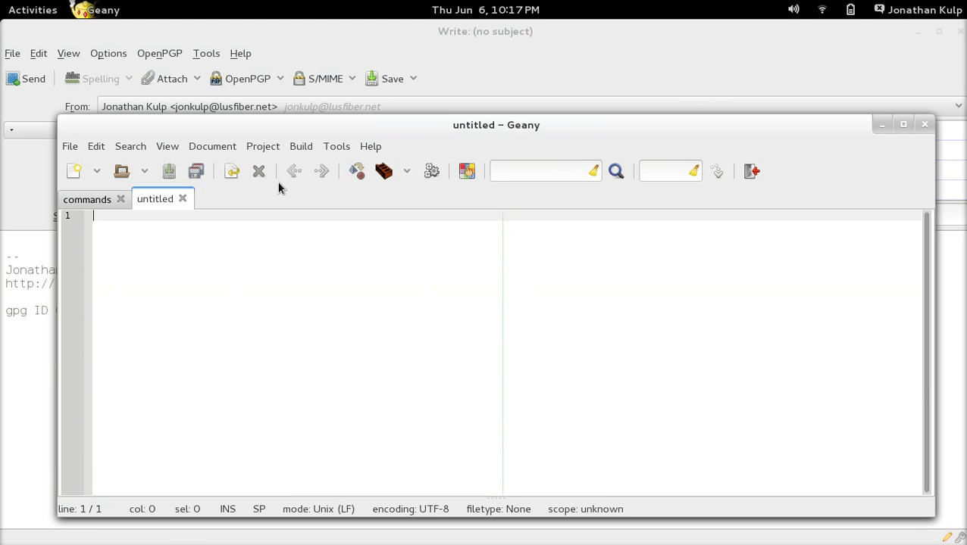
type("Subj")
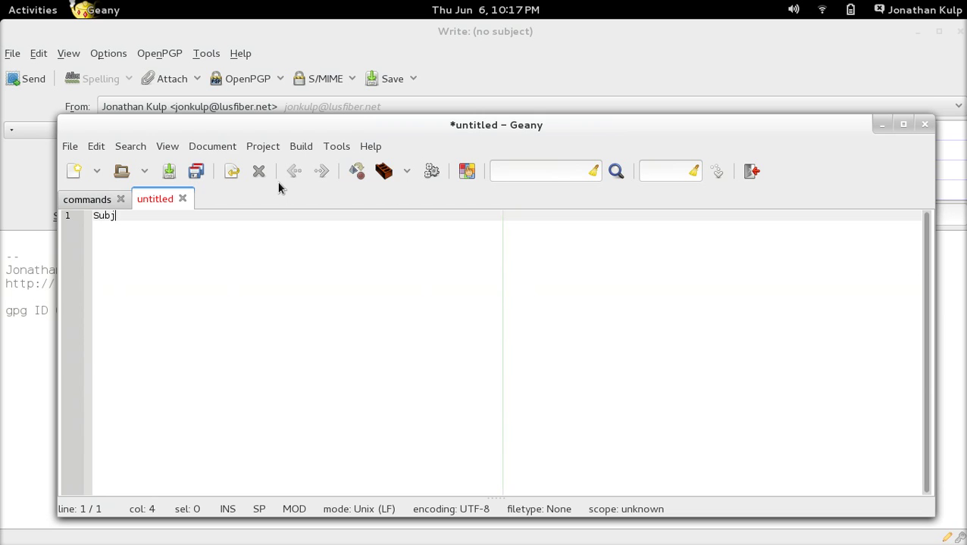
type("ect Line")
key("alt+Tab")
type("Subject Line")
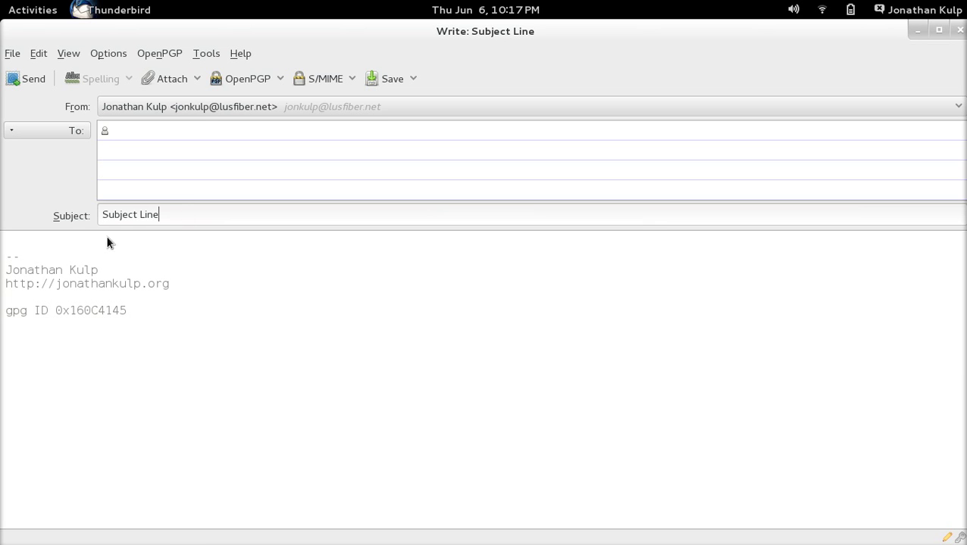
left_click(34, 242)
left_click(199, 214)
key("Tab")
key("ctrl+Home")
left_click(464, 457)
left_click(205, 219)
Switch to the Speech Recognizer note in Chromium and select all of its text
key("alt+Tab")
left_click(411, 266)
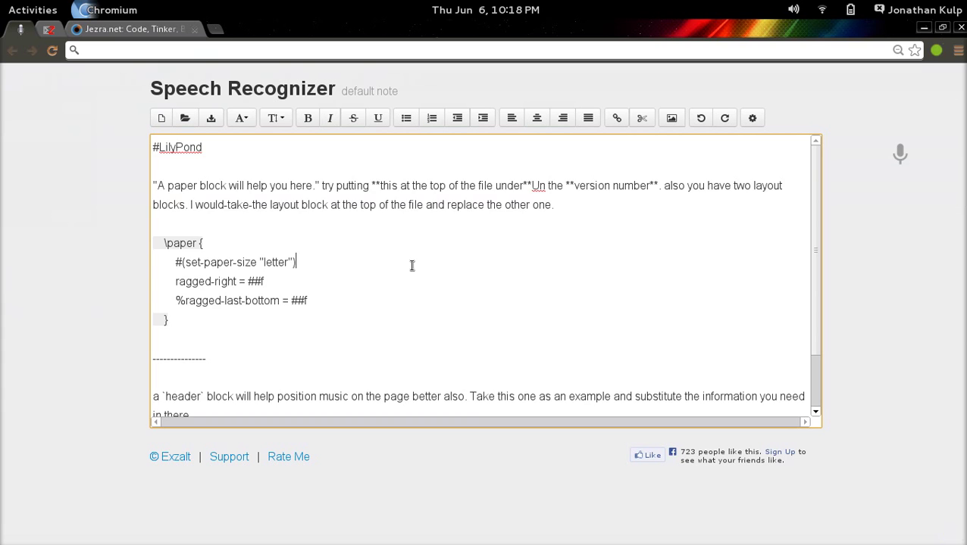
key("ctrl+a")
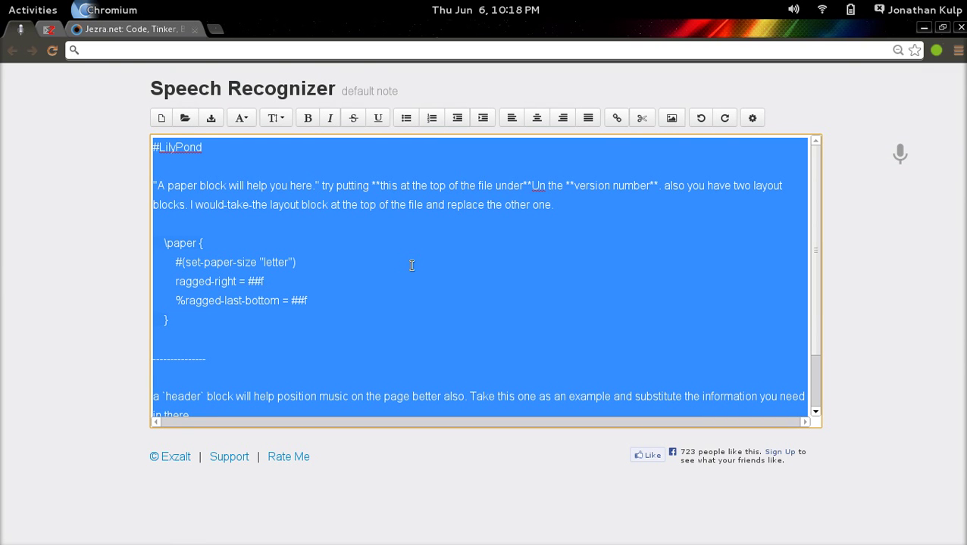
Select from the blank line above the \paper block to the note's end, shrink the selection to the dashed line, and clear it
left_click(241, 234)
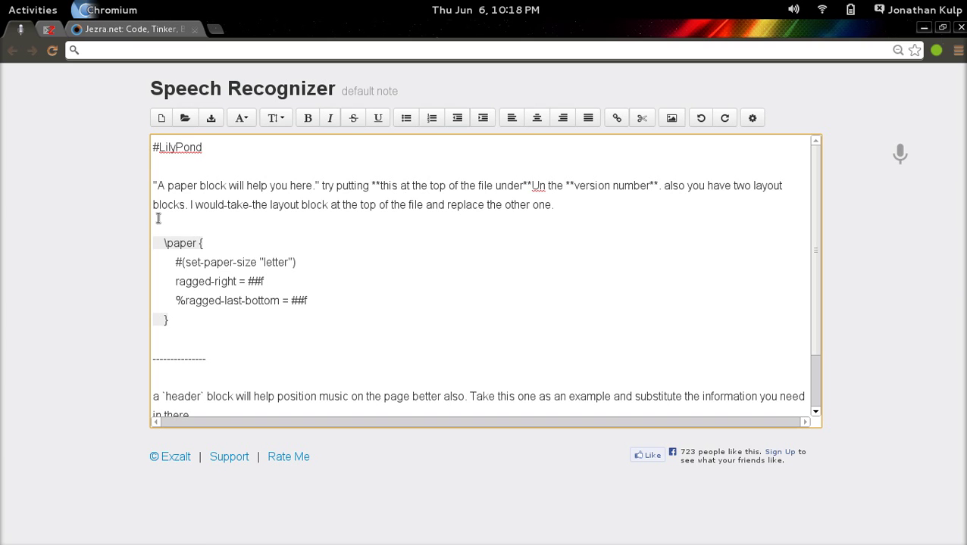
key("ctrl+shift+End")
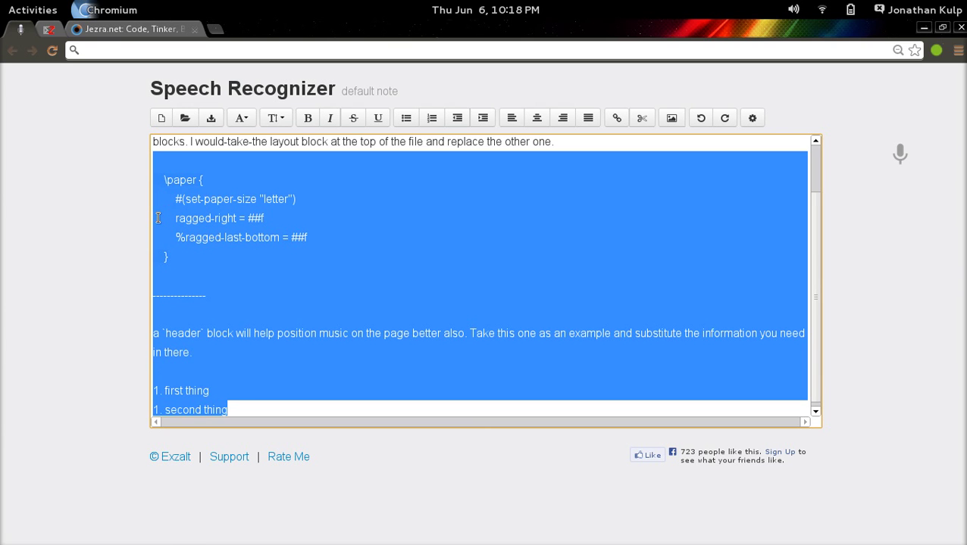
key("shift+Up")
key("shift+Up")
key("shift+Up")
key("shift+Up")
key("shift+Up")
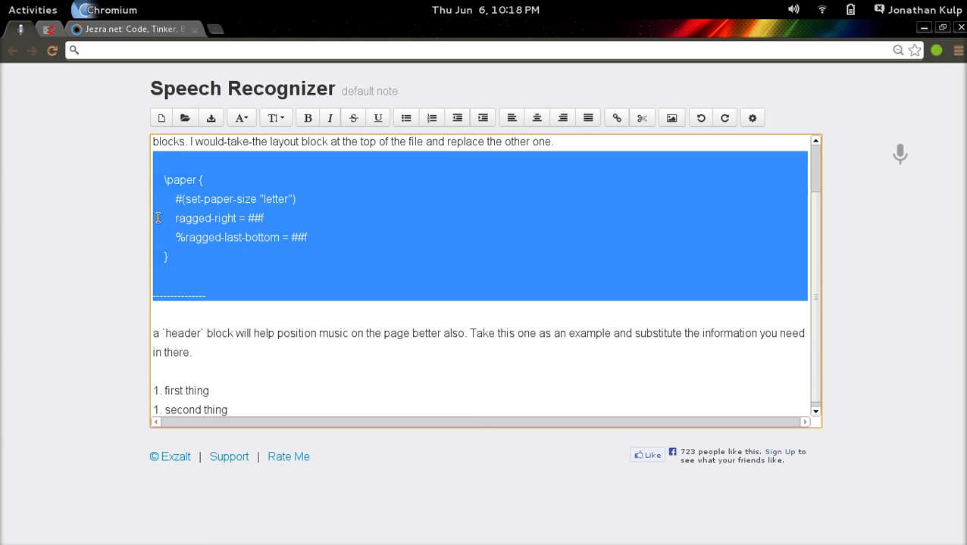
key("shift+Left")
key("Up")
key("Up")
key("Up")
key("Up")
key("Up")
key("Up")
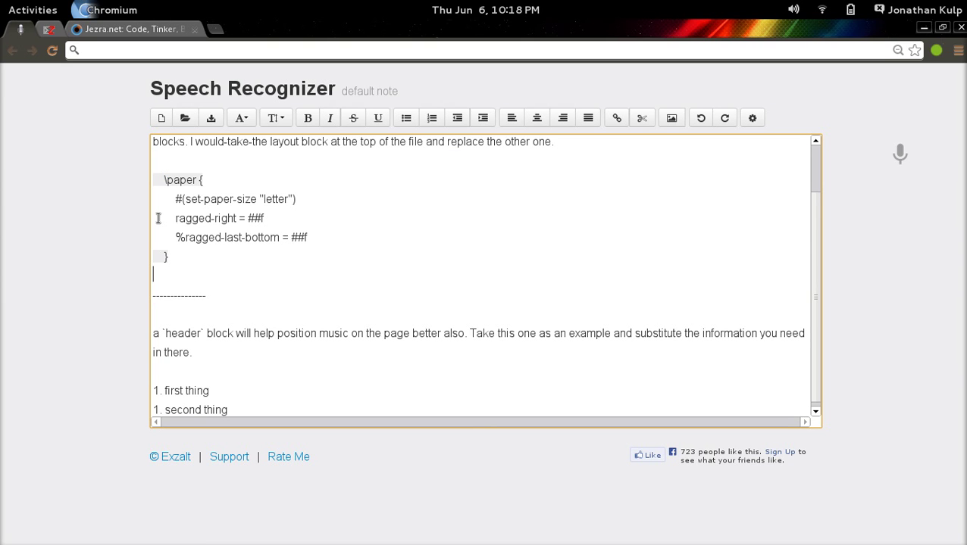
Copy the entire Markdown note from its beginning for conversion to an HTML page
key("ctrl+Home")
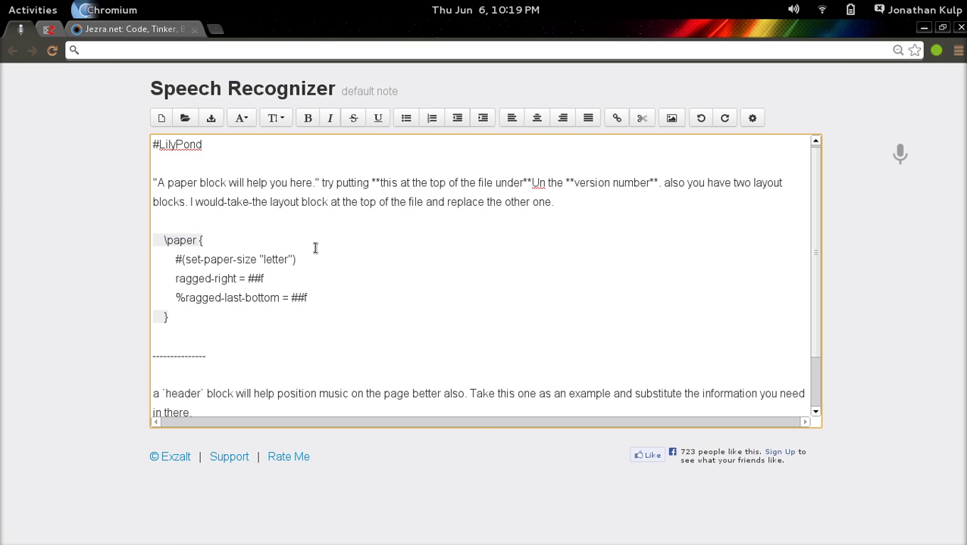
key("ctrl+a")
key("ctrl+c")
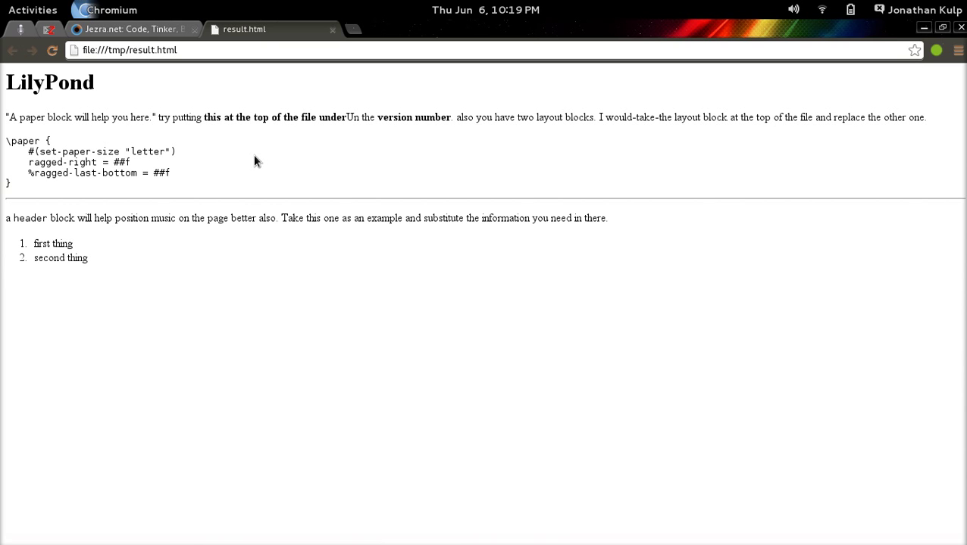
Close the result.html page and paste the copied Markdown note into the body of the "Subject Line" draft in Thunderbird
key("ctrl+w")
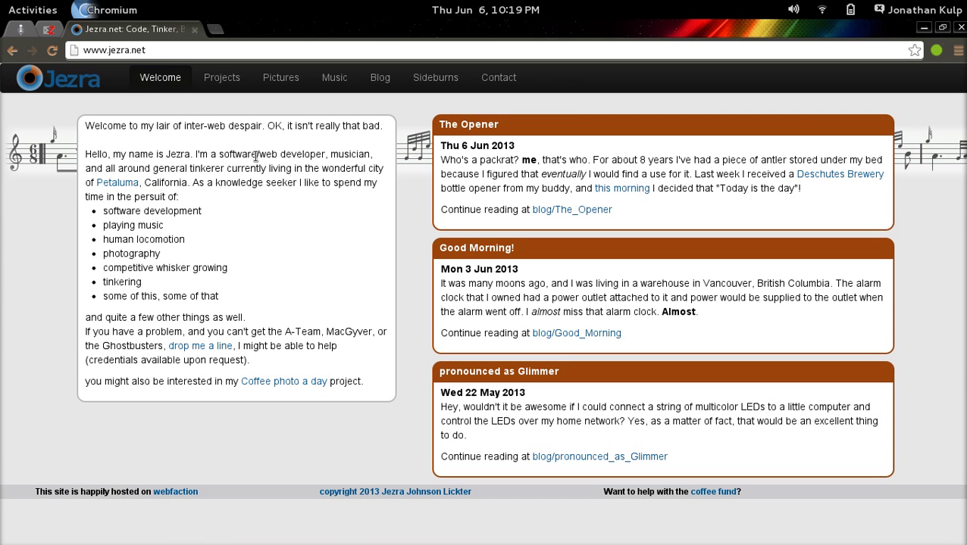
key("ctrl+1")
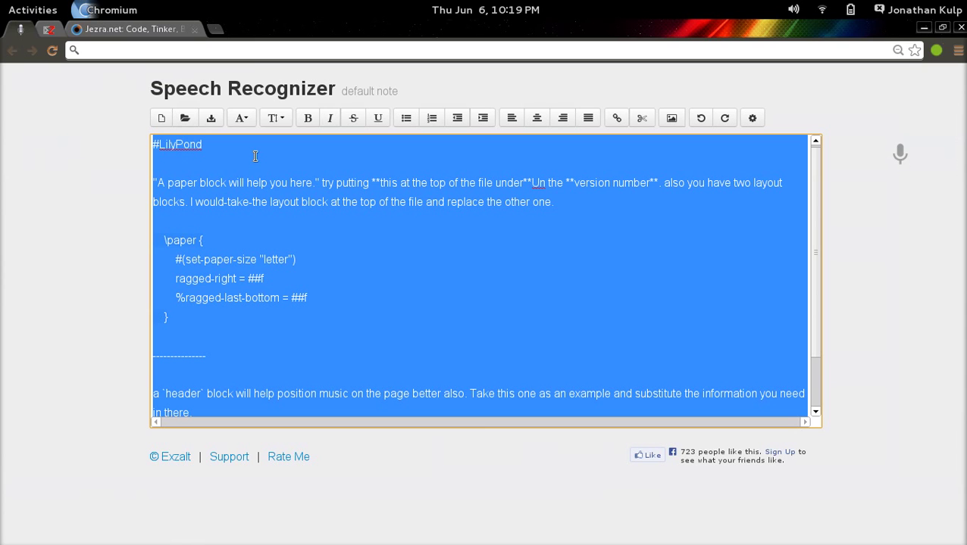
key("alt+Tab")
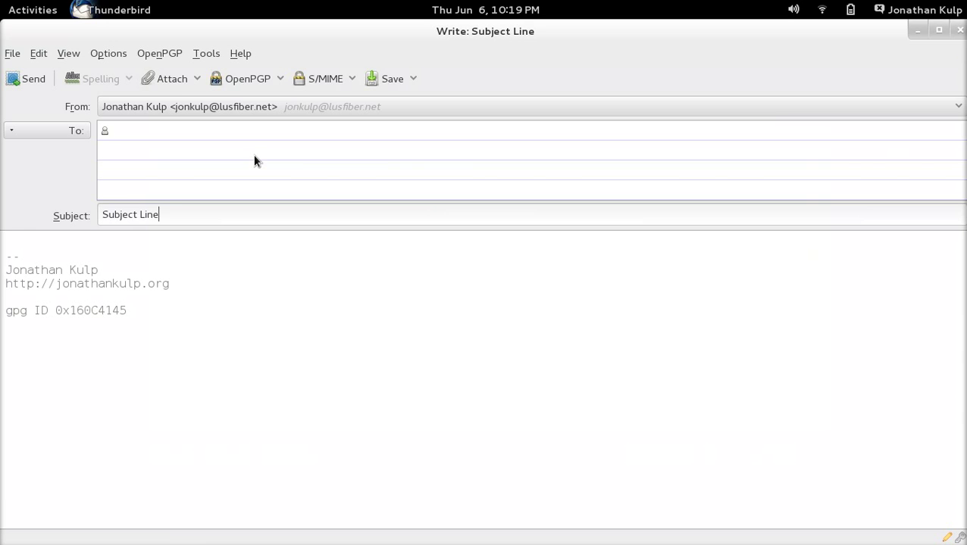
key("Tab")
key("ctrl+v")
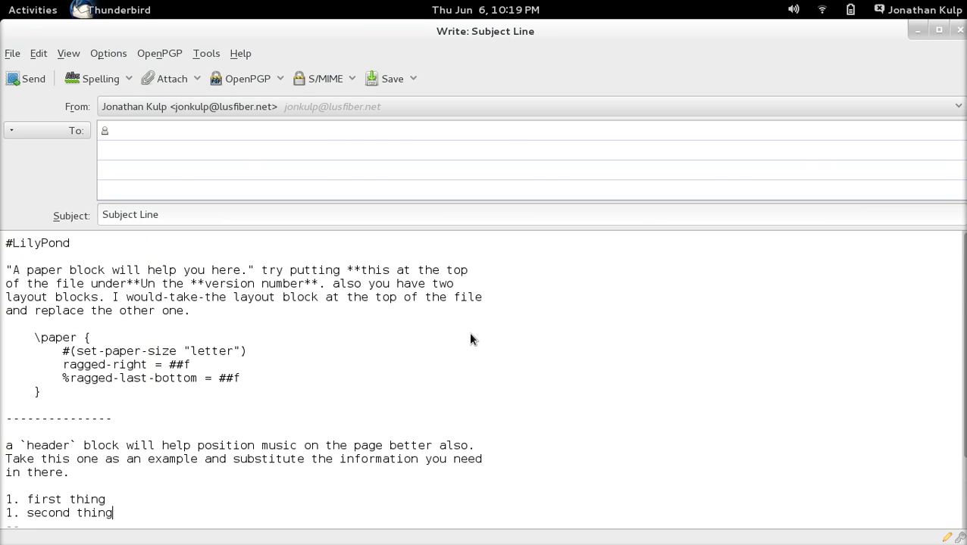
scroll(470, 338, "down", 2)
scroll(470, 338, "up", 2)
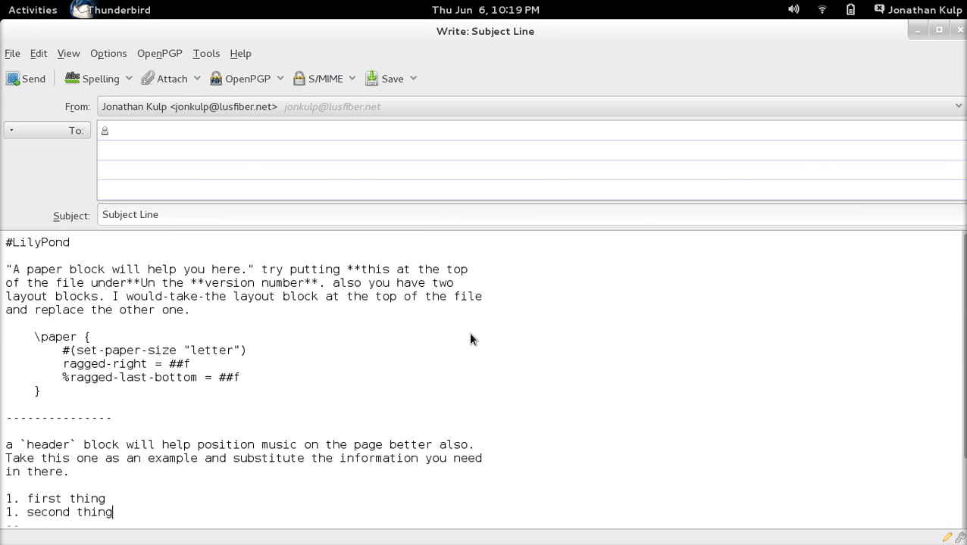
scroll(470, 339, "down", 2)
scroll(470, 339, "up", 2)
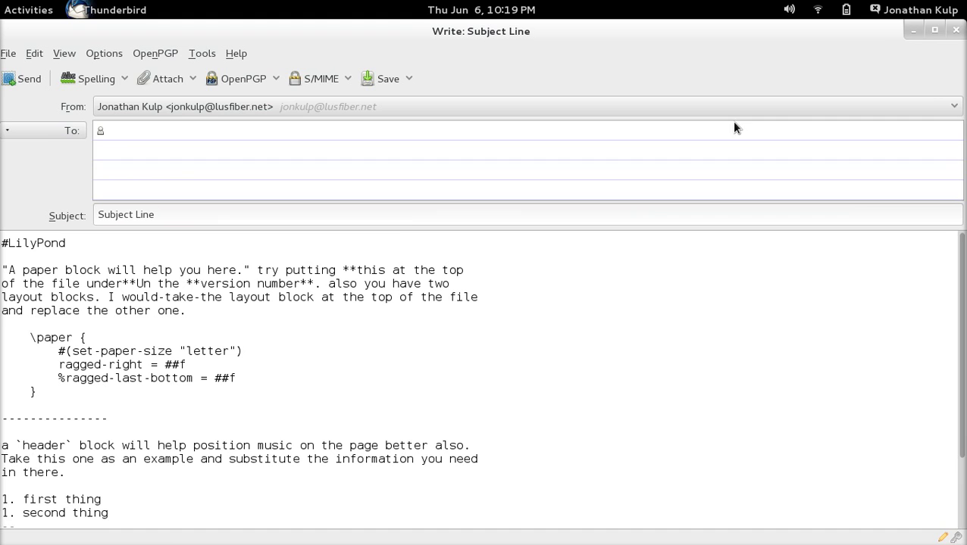
Return to the Speech Recognizer note in Chromium and replace its text by dictating "this is a demonstration of blether sometimes bladder is spelled wrong..."
key("alt+Tab")
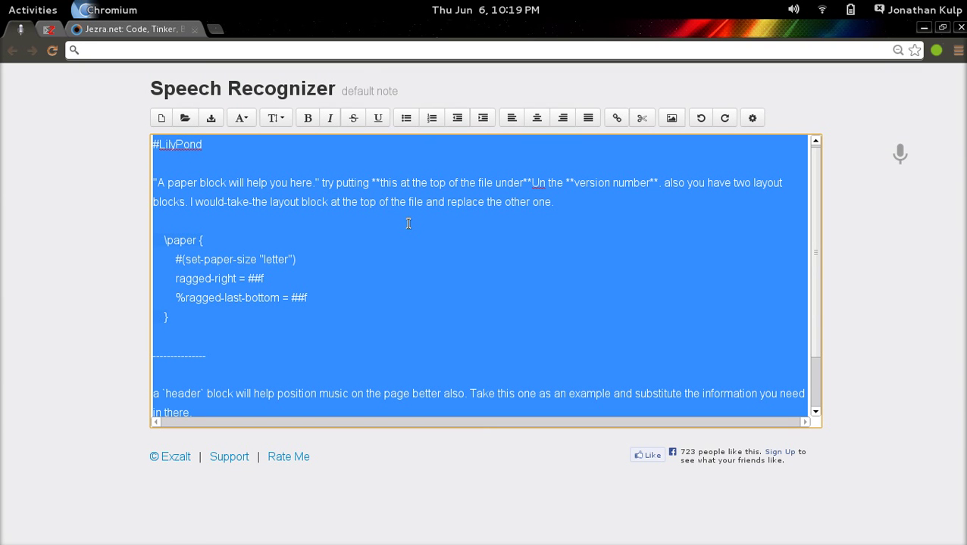
left_click(900, 155)
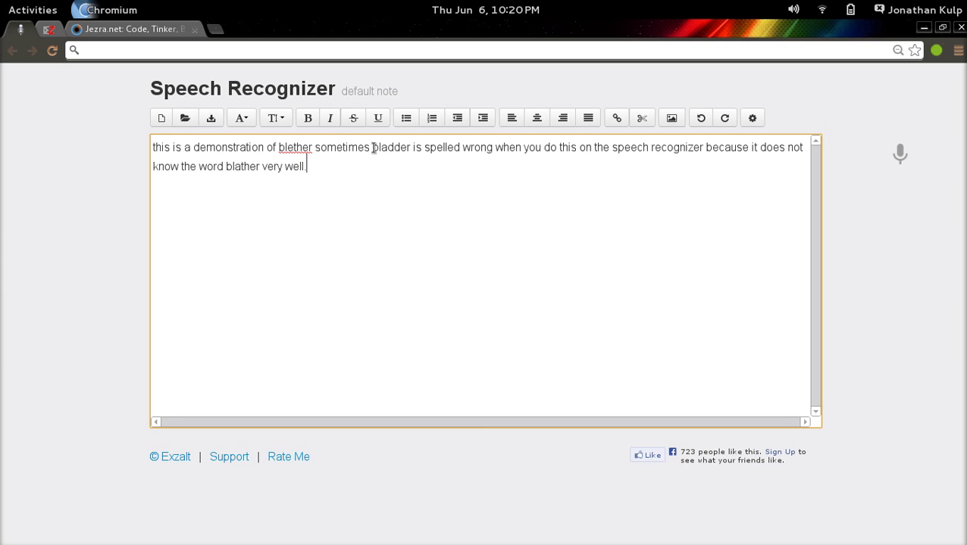
left_click_drag(372, 148, 414, 148)
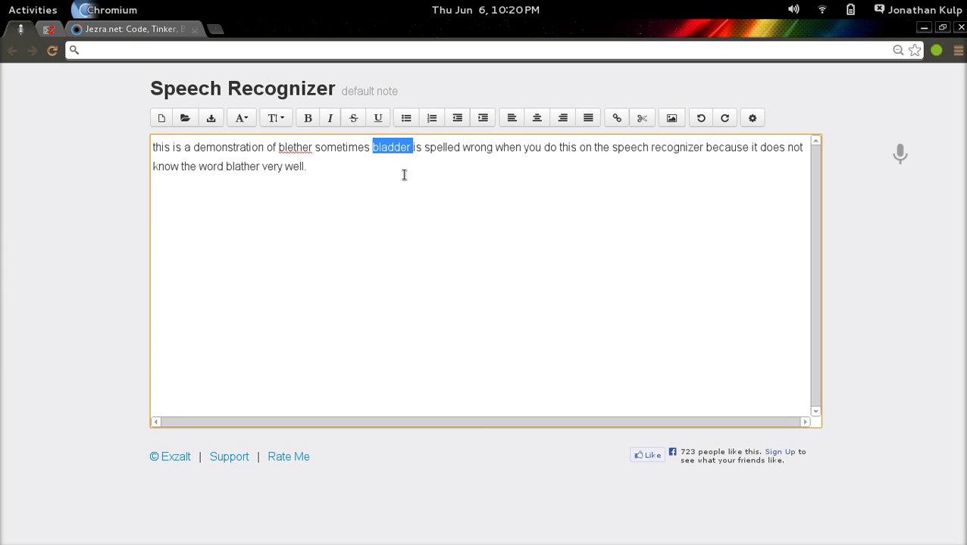
left_click(385, 176)
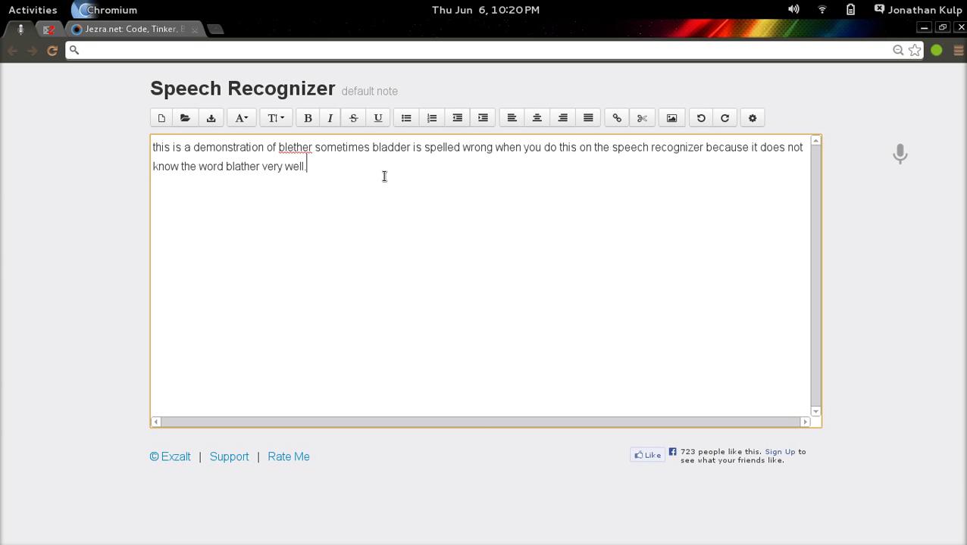
Replace the whole dictated note with the same text, changing "bladder" to "blather"
key("ctrl+a")
type("this is a demonstration of blether sometimes blather is sp")
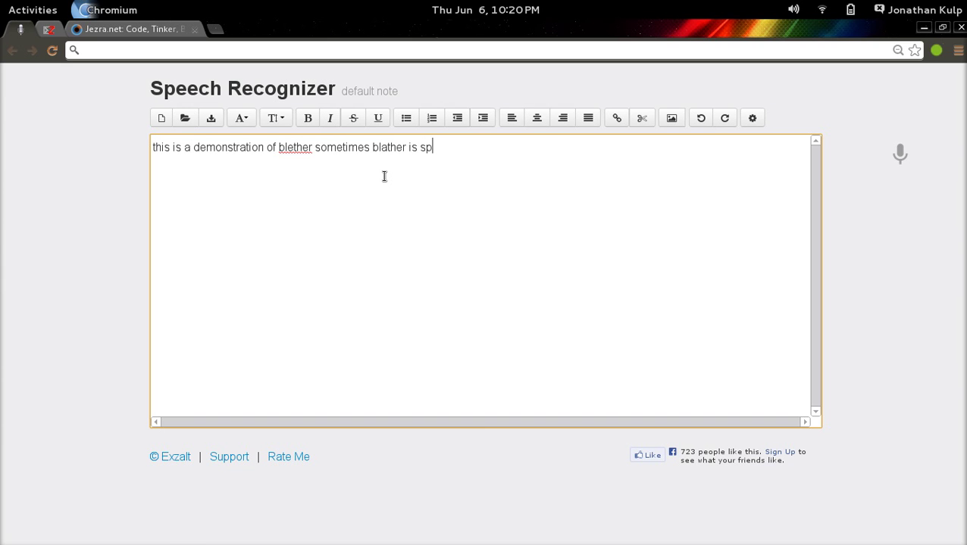
type("elled wrong when you do this on the speech recognizer be")
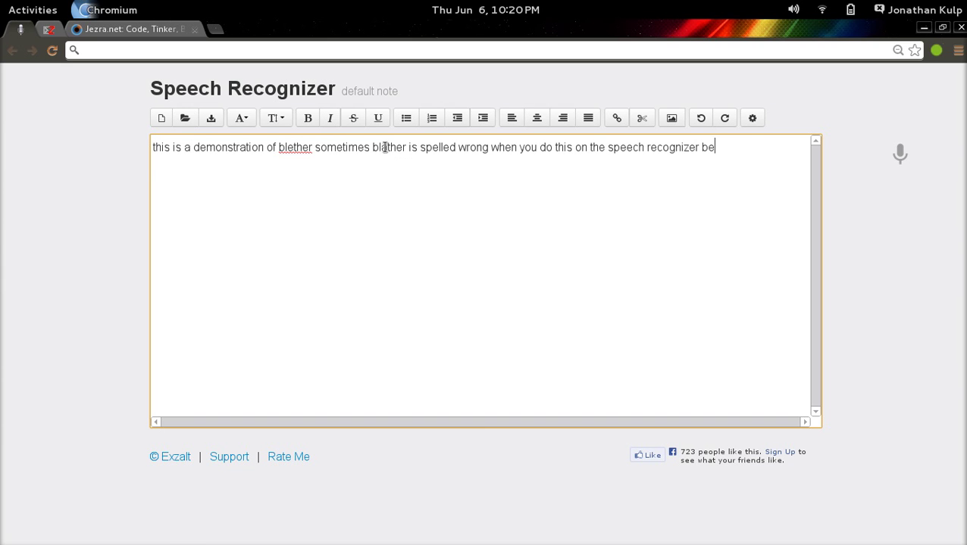
type("cause it does not know the word blather very well.")
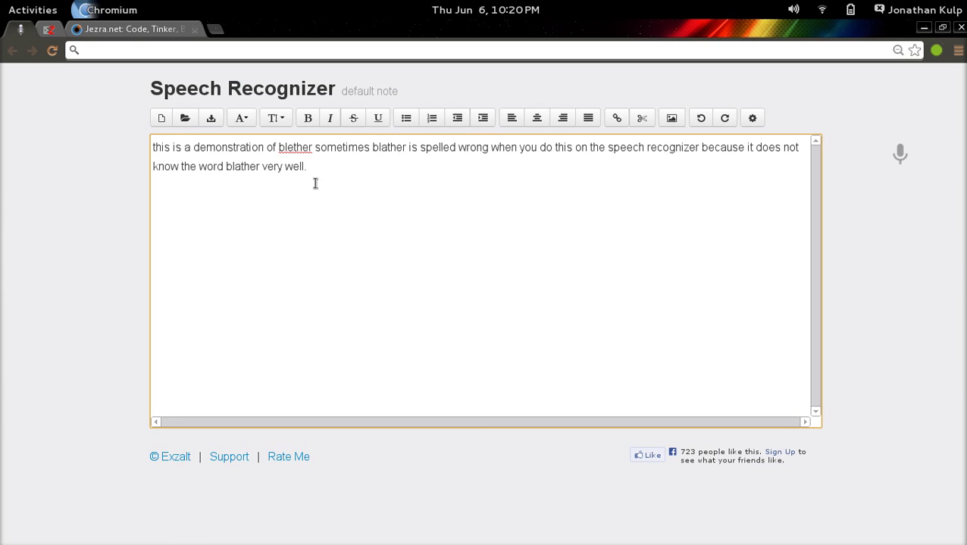
Correct "blether" to "blather" after "this is a demonstration of" in the note
left_click(289, 150)
key("Delete")
type("a")
left_click(362, 190)
left_click_drag(339, 174, 142, 146)
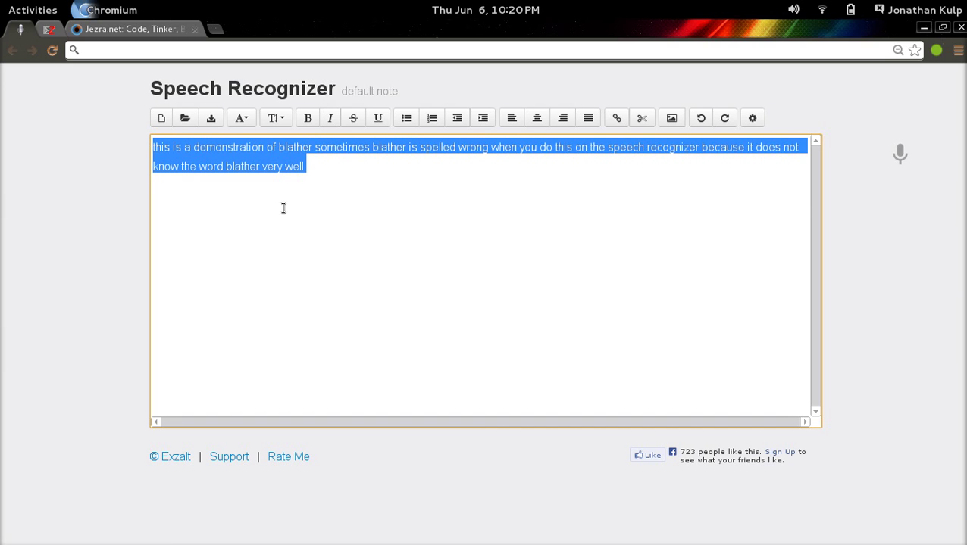
left_click(362, 177)
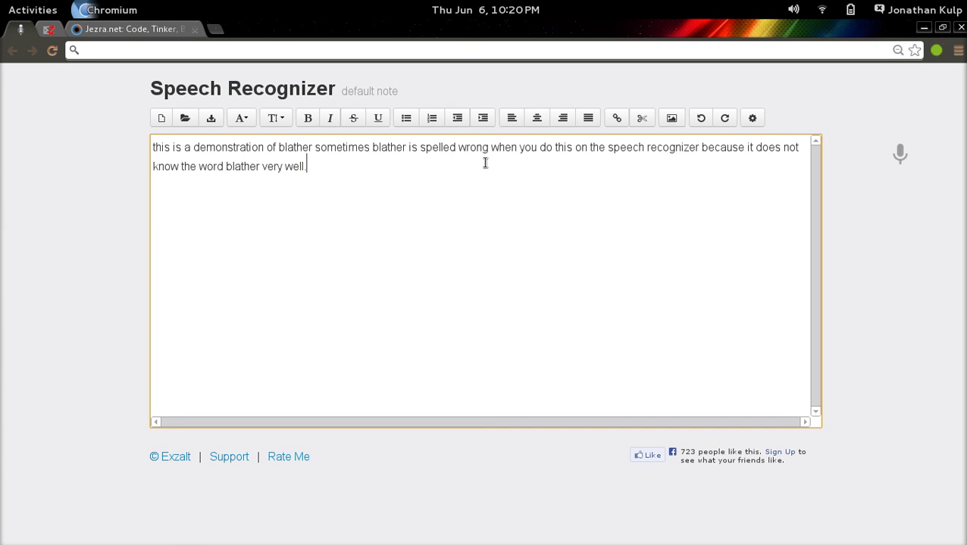
Bring up the desktop's message tray over the Speech Recognizer note
key("super")
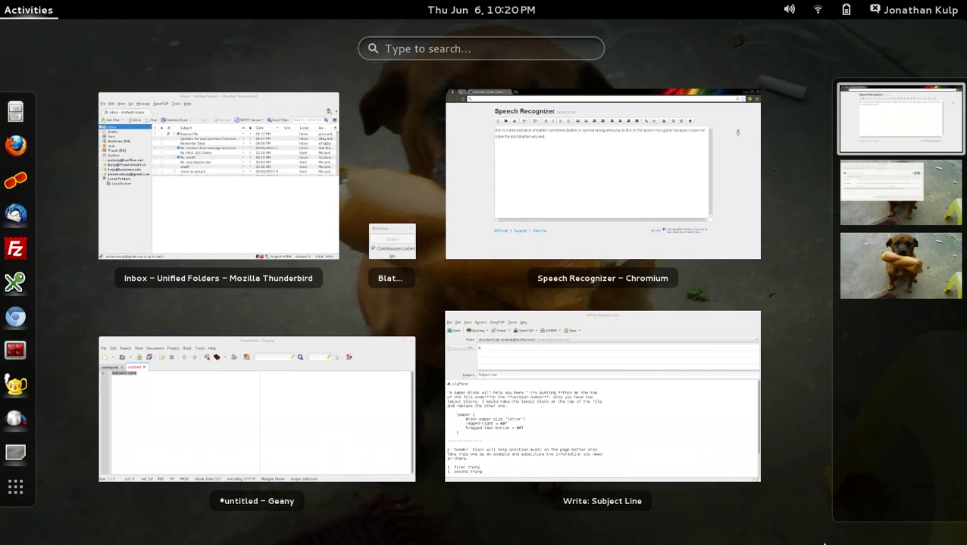
key("super")
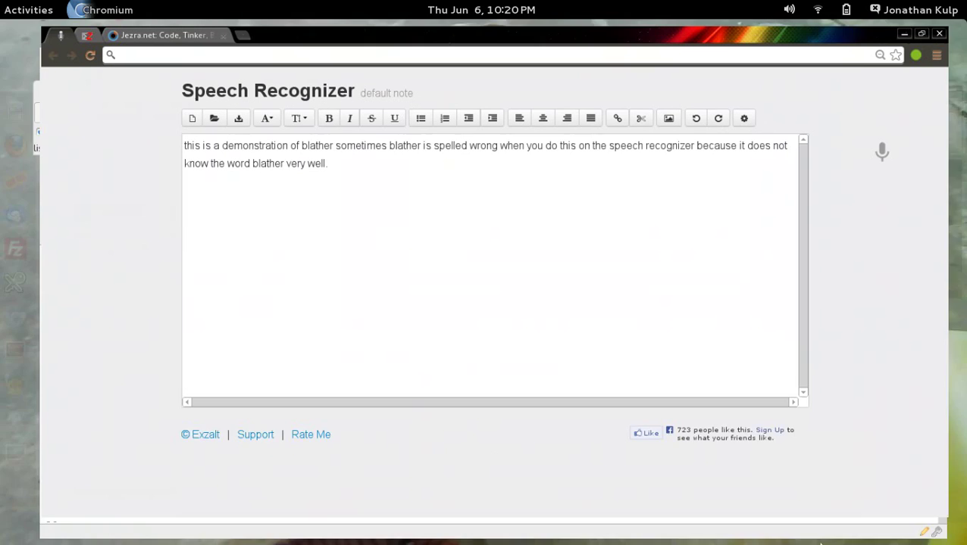
mouse_move(820, 543)
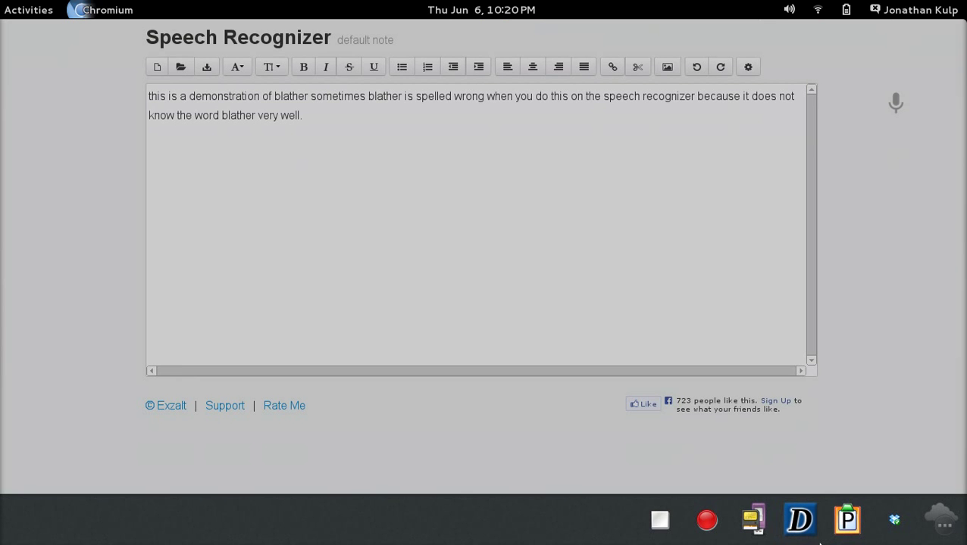